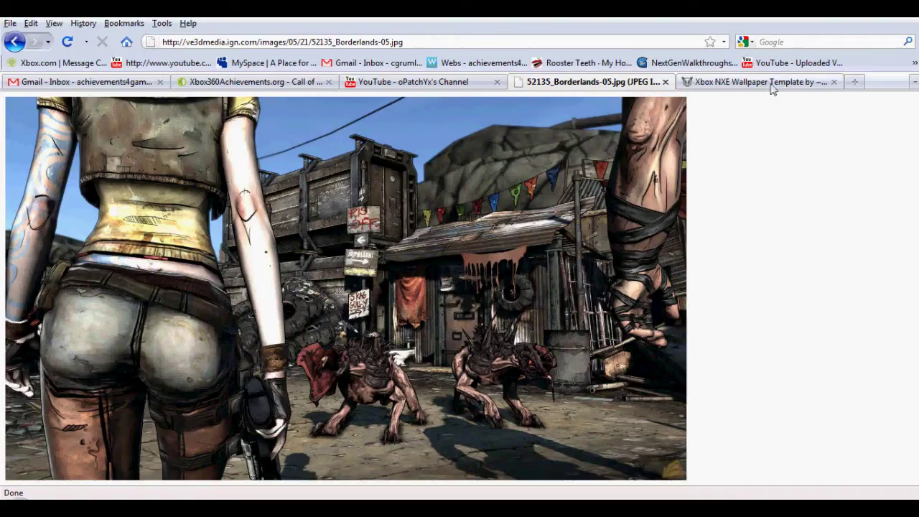
Switch to the Xbox NXE Wallpaper Template page on deviantArt.
{"action": "left_click", "coordinate": [769, 84]}
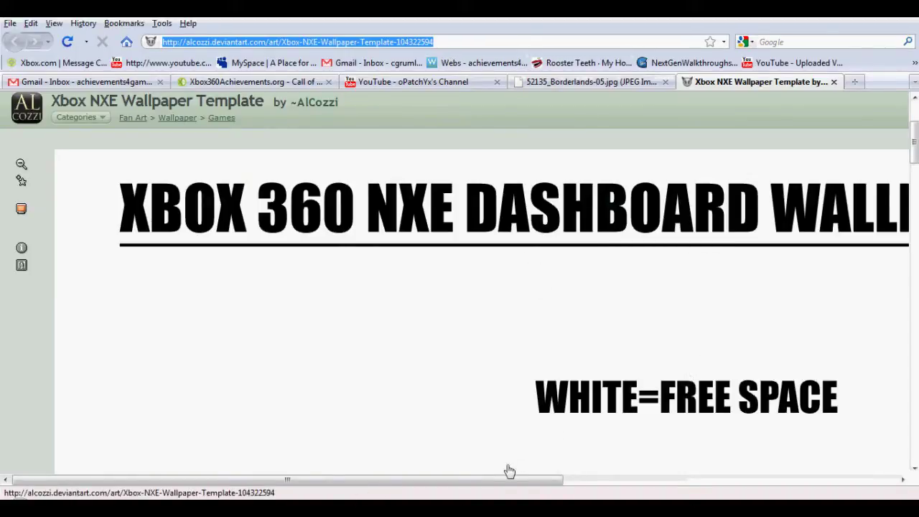
Review the template's white free-space and orange used-space areas, then bring up the image's context menu.
{"action": "left_click_drag", "start_coordinate": [505, 483], "coordinate": [759, 437]}
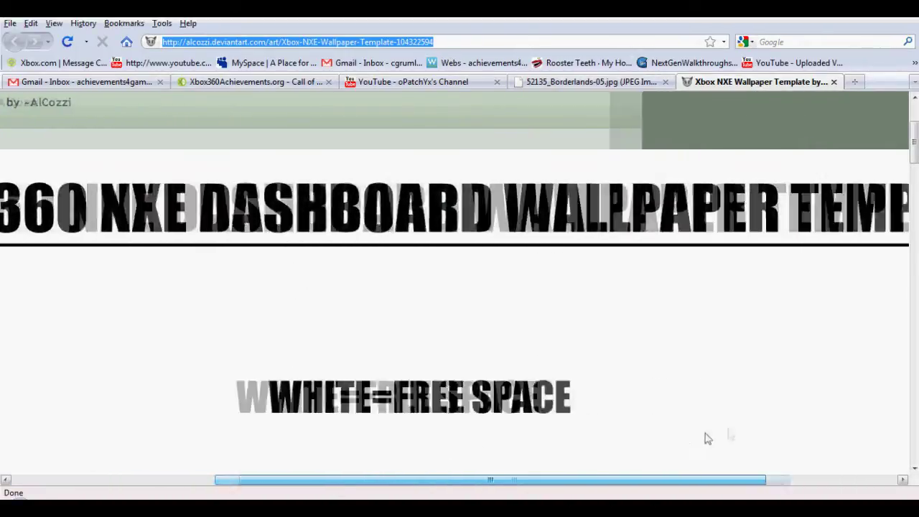
{"action": "left_click_drag", "start_coordinate": [760, 437], "coordinate": [779, 476]}
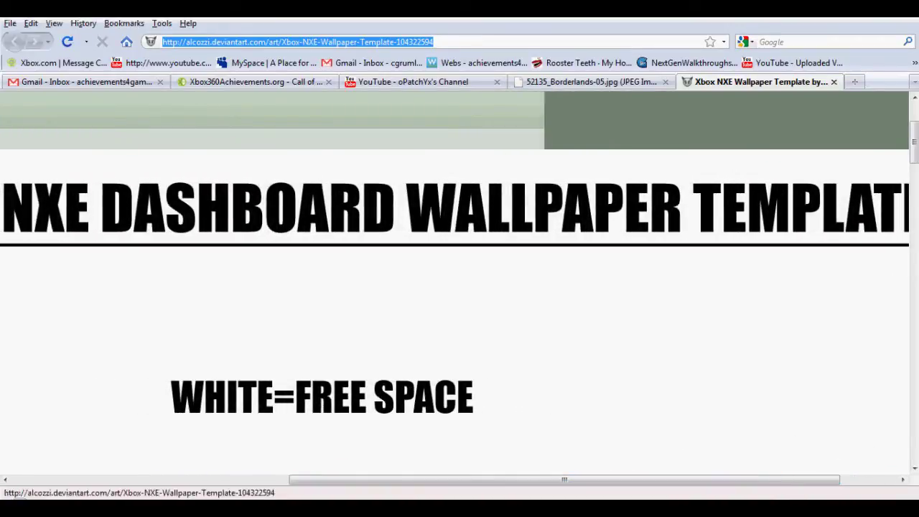
{"action": "left_click_drag", "start_coordinate": [915, 135], "coordinate": [915, 188]}
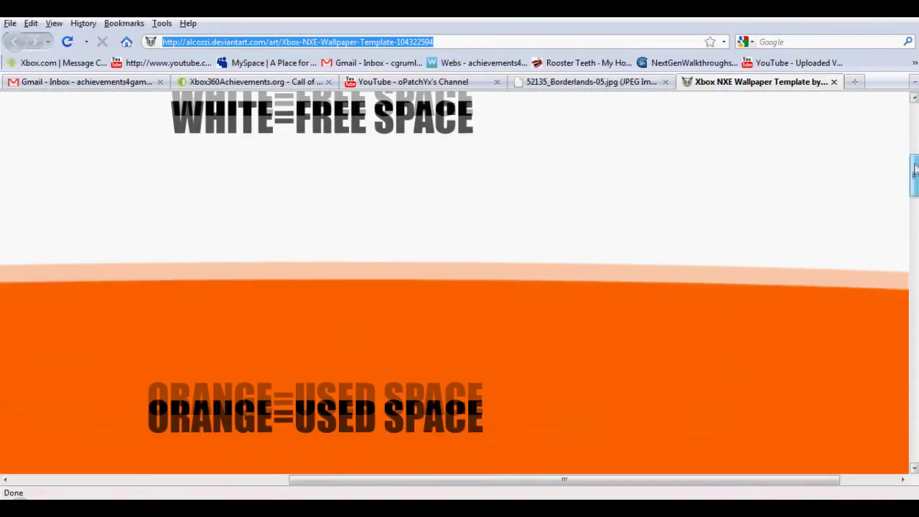
{"action": "left_click_drag", "start_coordinate": [915, 188], "coordinate": [915, 136]}
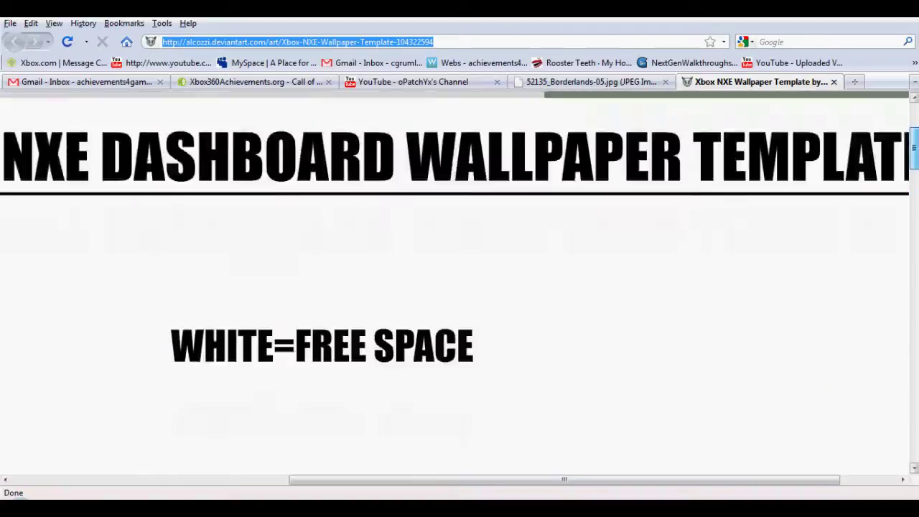
{"action": "right_click", "coordinate": [538, 331]}
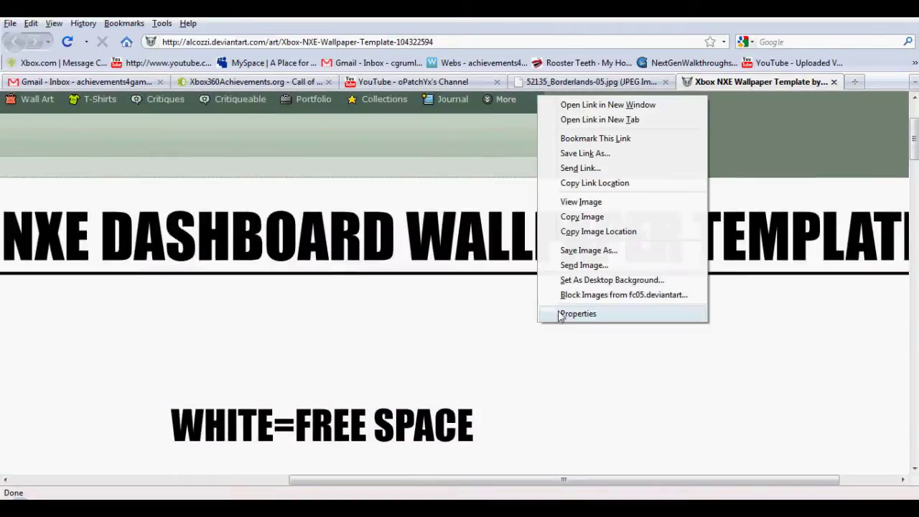
Save the template image to the Desktop as xbox360dashboardpic.jpg.
{"action": "left_click", "coordinate": [612, 252]}
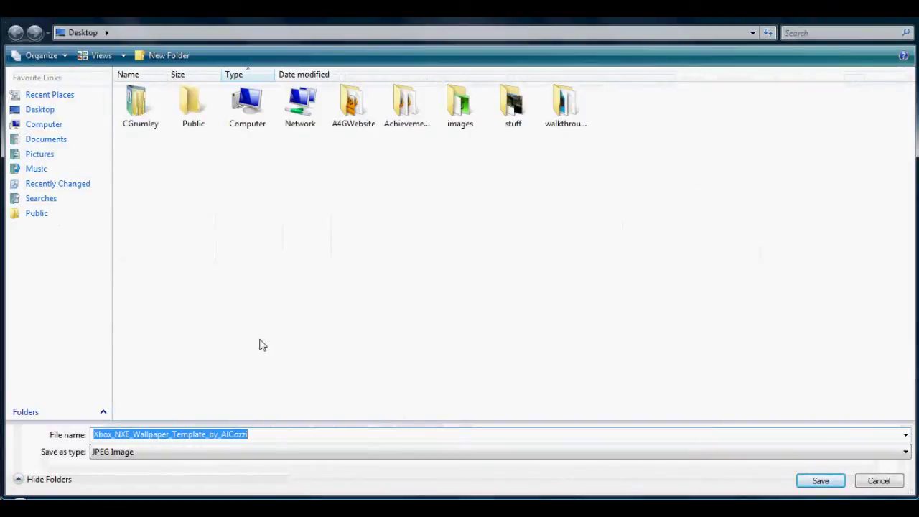
{"action": "type", "text": "xbox"}
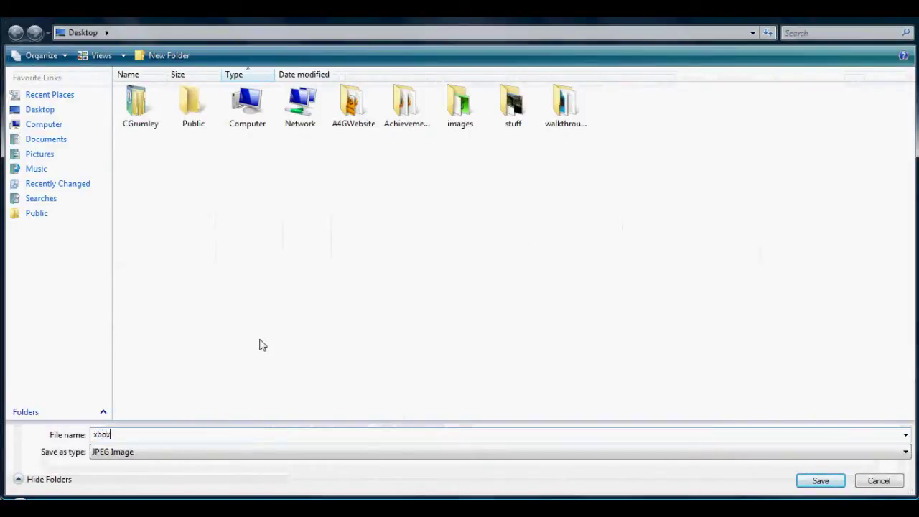
{"action": "type", "text": "360de"}
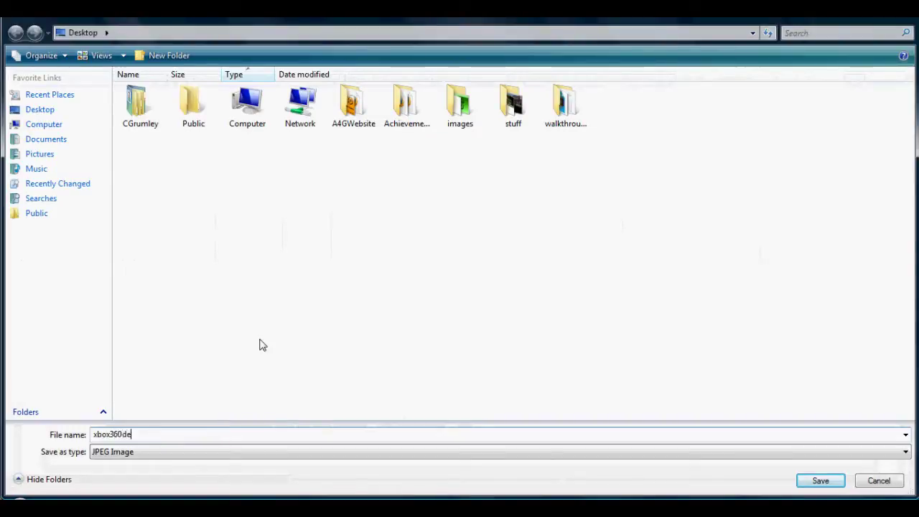
{"action": "type", "text": "shbo"}
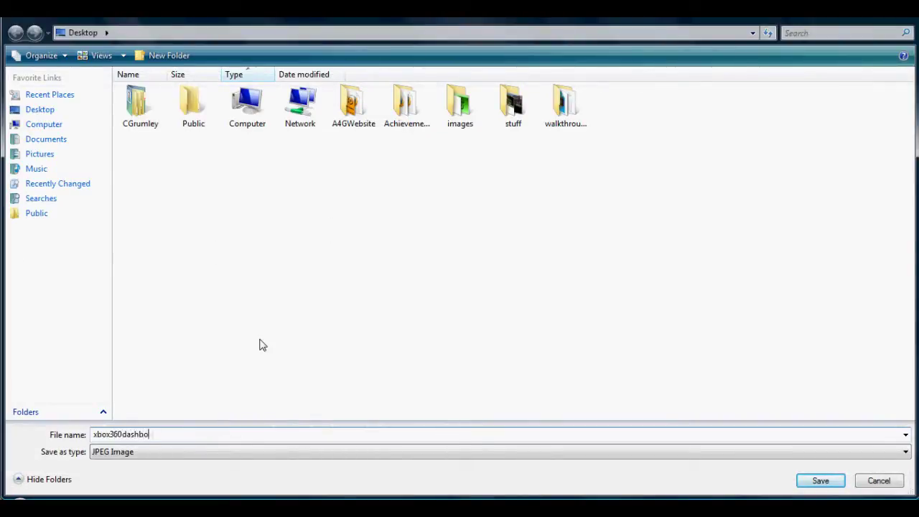
{"action": "type", "text": "c"}
{"action": "key", "text": "Return"}
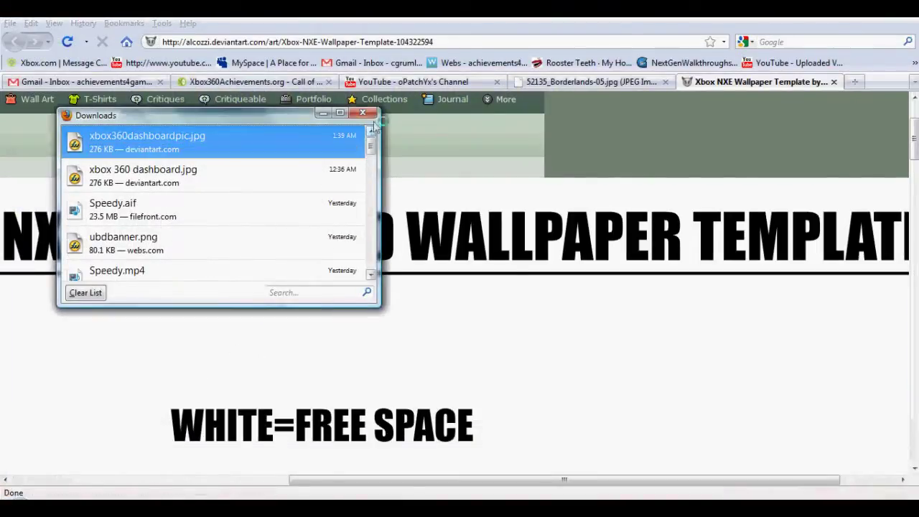
{"action": "left_click", "coordinate": [363, 112]}
Launch Photoshop from the Start menu.
{"action": "key", "text": "super+d"}
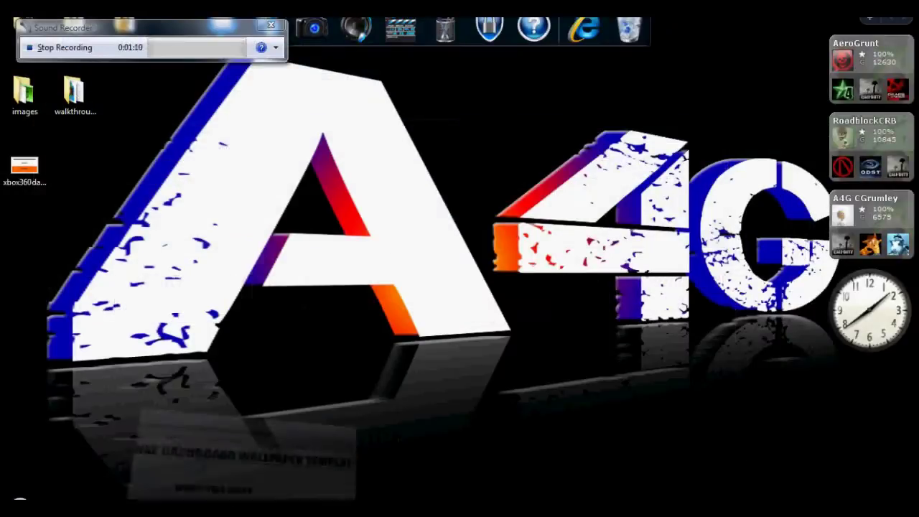
{"action": "key", "text": "super"}
{"action": "left_click", "coordinate": [79, 193]}
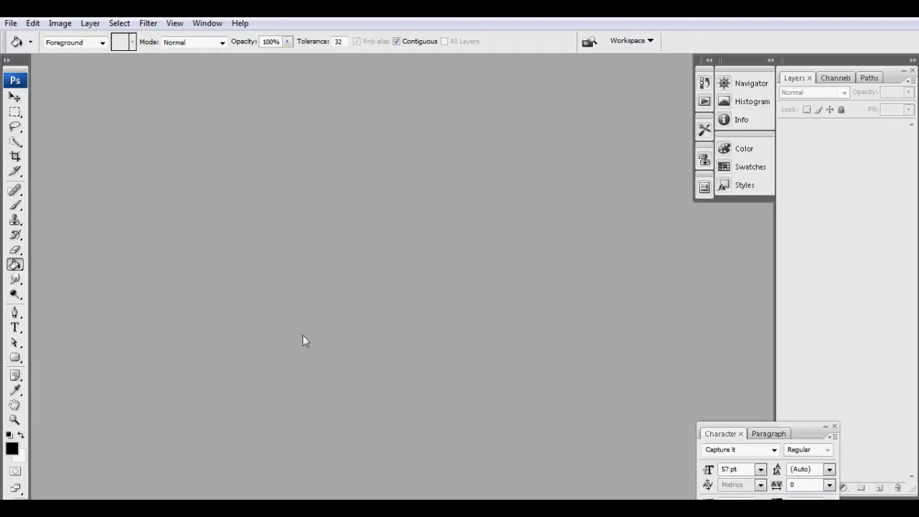
Open xbox360dashboardpic.jpg from the Desktop and enlarge its document window.
{"action": "left_click", "coordinate": [11, 23]}
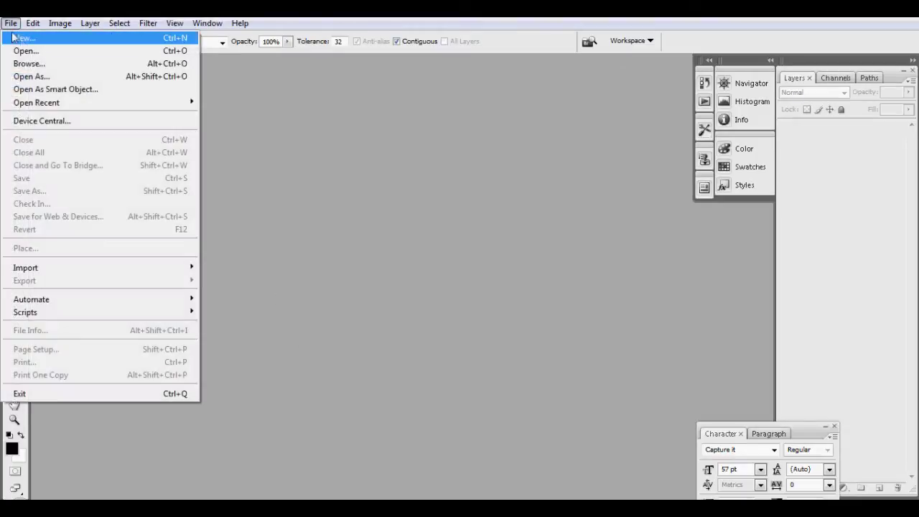
{"action": "left_click", "coordinate": [24, 50]}
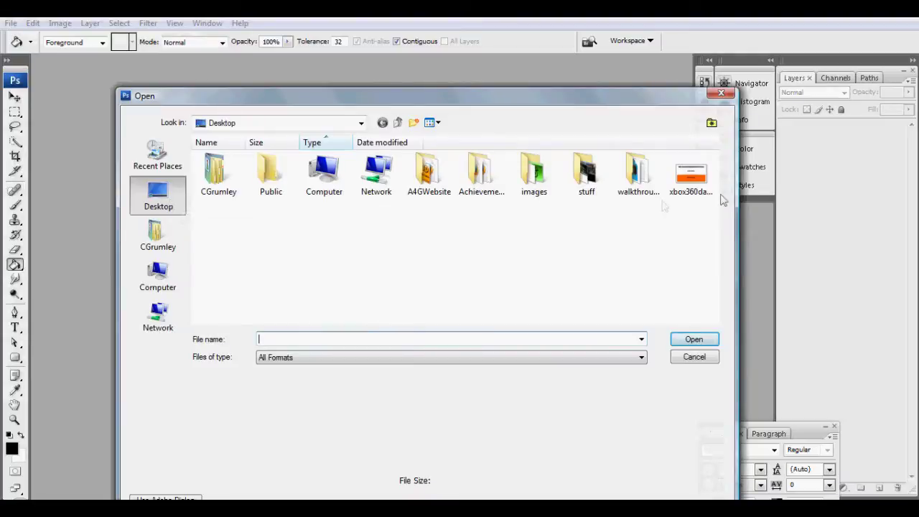
{"action": "double_click", "coordinate": [690, 183]}
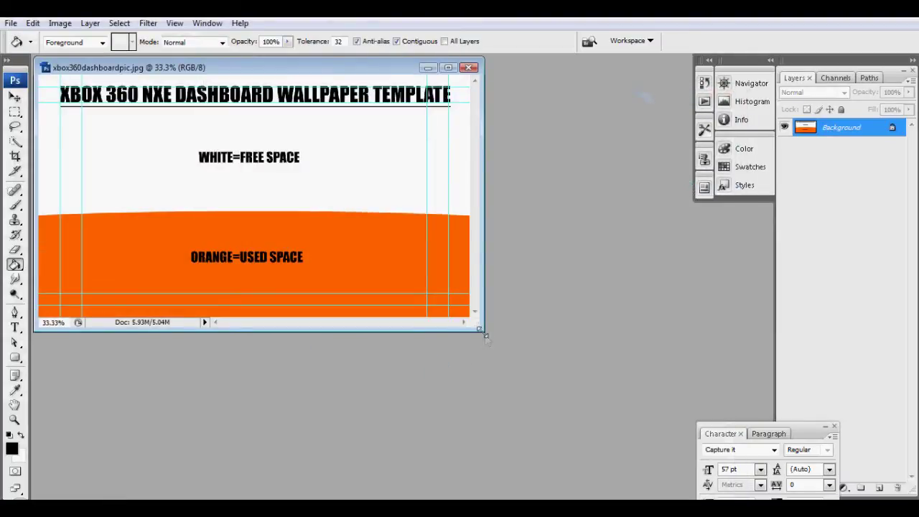
{"action": "left_click", "coordinate": [449, 66]}
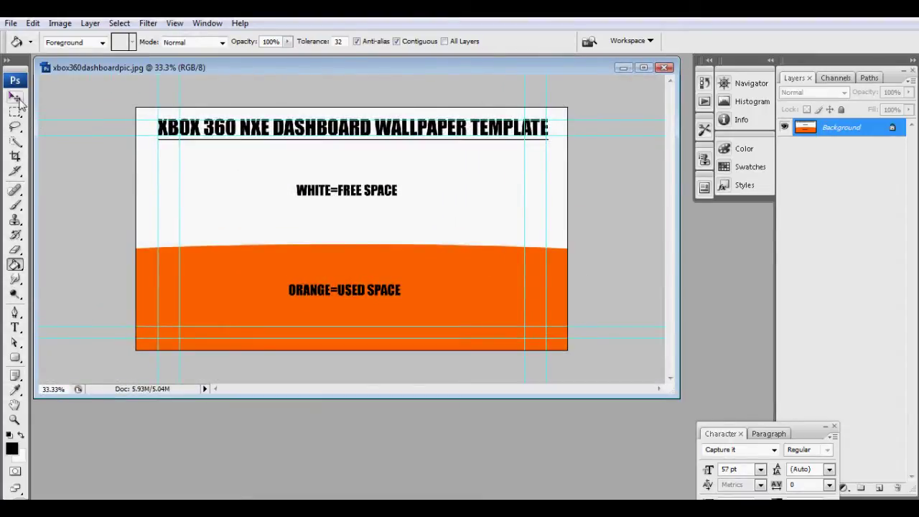
Erase the title and WHITE=FREE SPACE text from the template, then return to Firefox.
{"action": "left_click", "coordinate": [14, 96]}
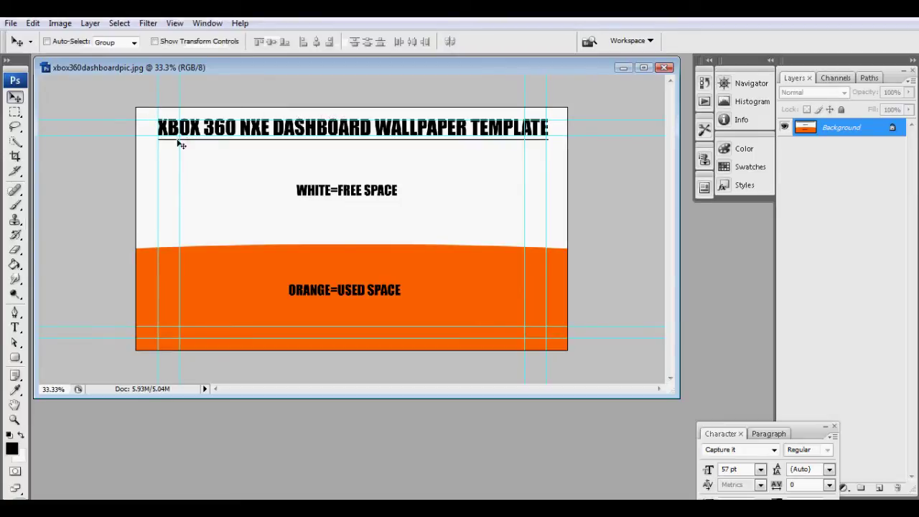
{"action": "left_click", "coordinate": [14, 249]}
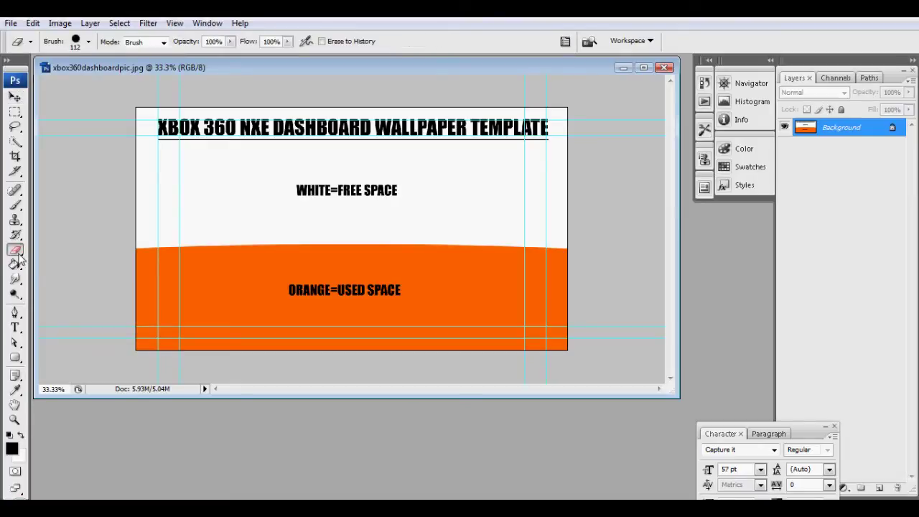
{"action": "mouse_move", "coordinate": [326, 192]}
{"action": "left_mouse_down"}
{"action": "mouse_move", "coordinate": [363, 176]}
{"action": "mouse_move", "coordinate": [346, 208]}
{"action": "mouse_move", "coordinate": [388, 197]}
{"action": "left_mouse_up"}
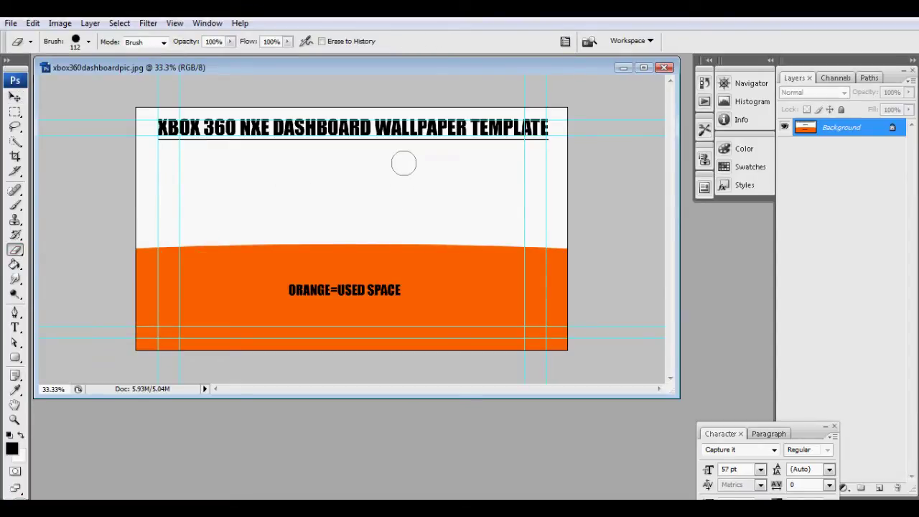
{"action": "mouse_move", "coordinate": [446, 130]}
{"action": "left_mouse_down"}
{"action": "mouse_move", "coordinate": [564, 113]}
{"action": "mouse_move", "coordinate": [490, 139]}
{"action": "mouse_move", "coordinate": [409, 119]}
{"action": "mouse_move", "coordinate": [369, 133]}
{"action": "mouse_move", "coordinate": [209, 143]}
{"action": "mouse_move", "coordinate": [144, 131]}
{"action": "mouse_move", "coordinate": [323, 98]}
{"action": "left_mouse_up"}
{"action": "left_click_drag", "start_coordinate": [251, 103], "coordinate": [371, 127]}
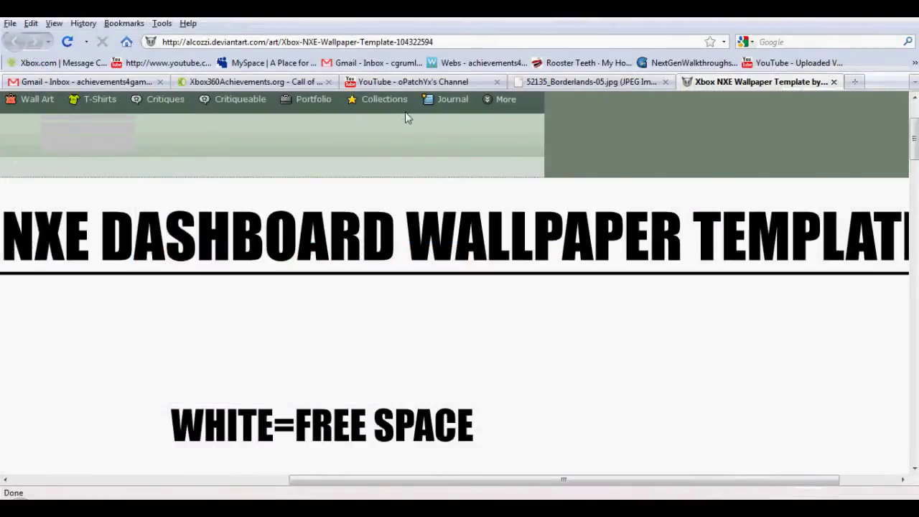
{"action": "left_click", "coordinate": [567, 82]}
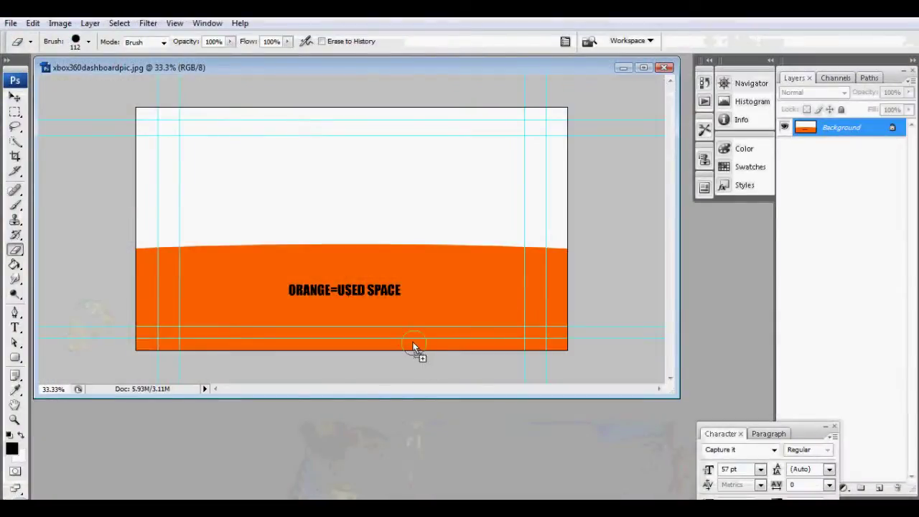
Paste the Borderlands screenshot and scale it to fill the canvas top down to the orange band.
{"action": "key", "text": "ctrl+v"}
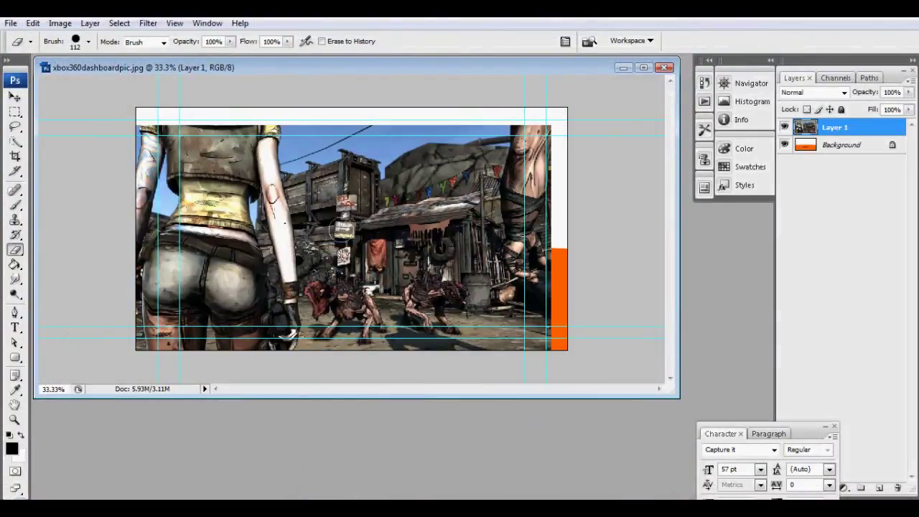
{"action": "key", "text": "ctrl+t"}
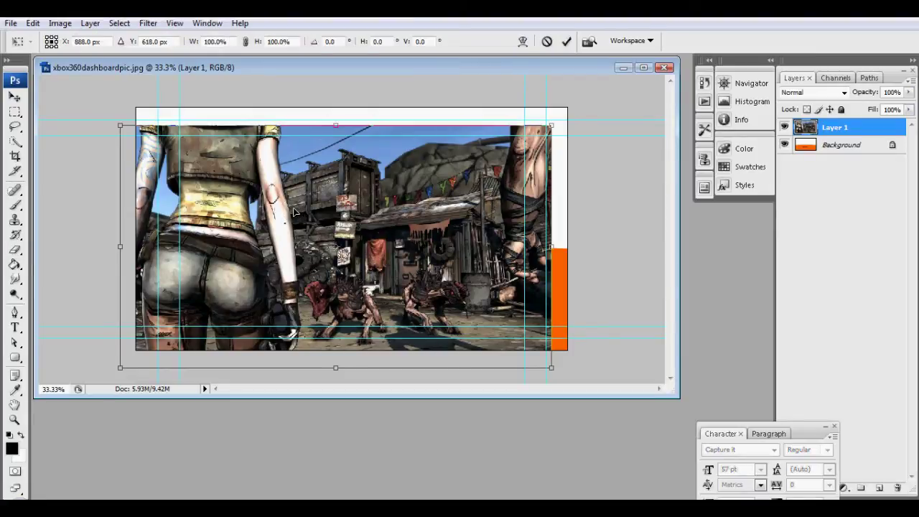
{"action": "left_click_drag", "start_coordinate": [354, 158], "coordinate": [371, 141]}
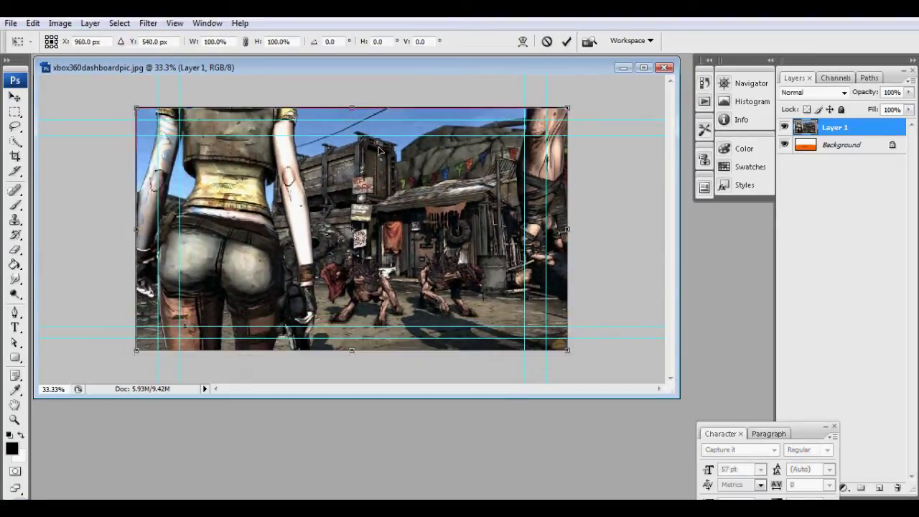
{"action": "left_click_drag", "start_coordinate": [138, 353], "coordinate": [132, 247]}
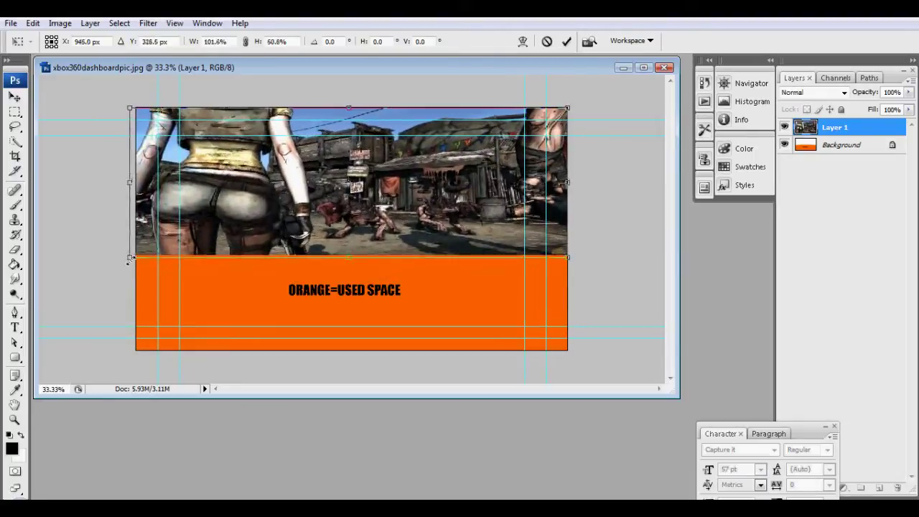
{"action": "left_click_drag", "start_coordinate": [132, 247], "coordinate": [135, 262]}
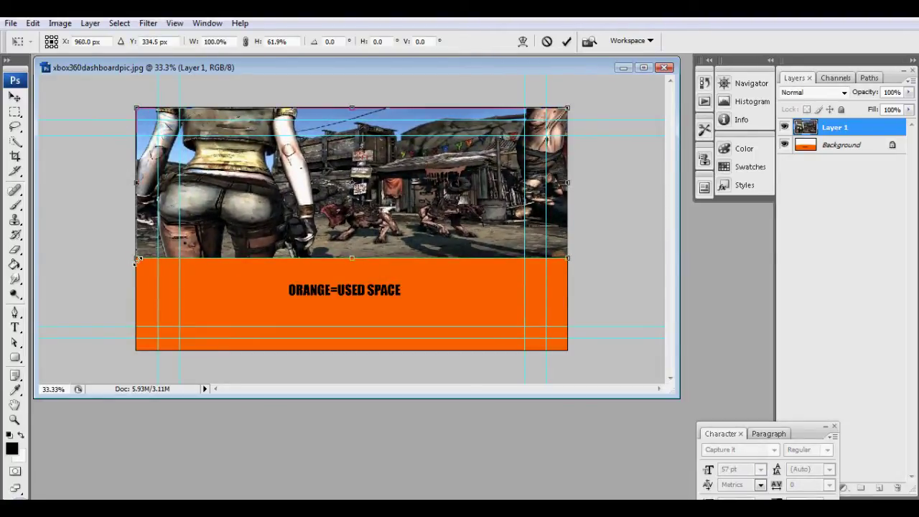
{"action": "left_click", "coordinate": [14, 103]}
{"action": "left_click", "coordinate": [362, 204]}
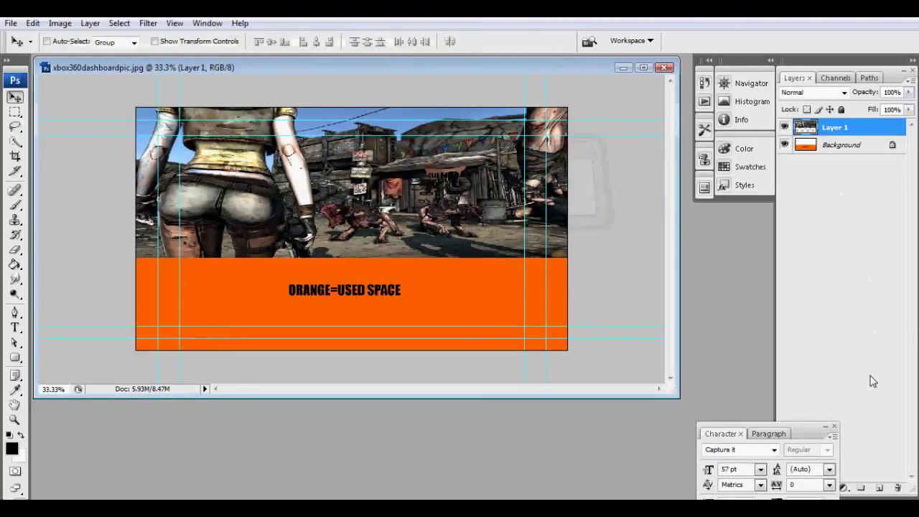
Add ACHIEVEMENTS4GAMERS.COM text on a new layer across the top, nudged slightly left.
{"action": "left_click", "coordinate": [878, 487]}
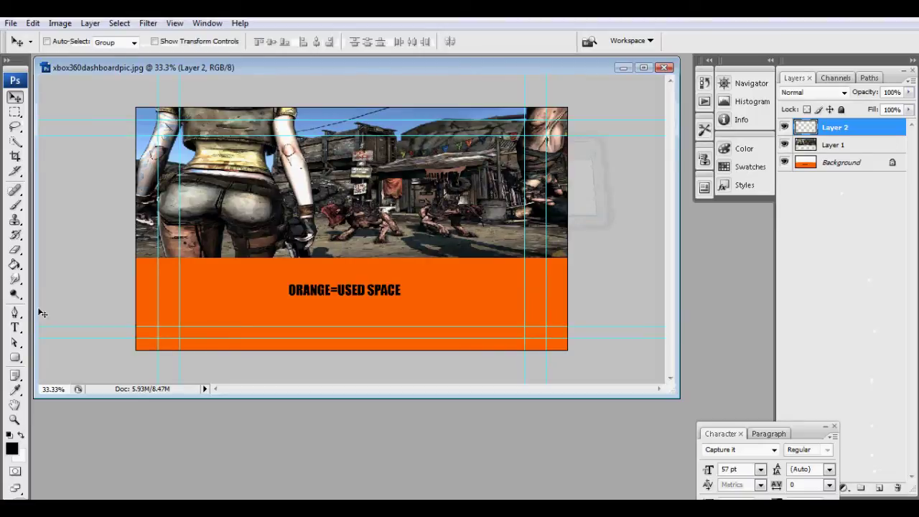
{"action": "left_click", "coordinate": [14, 328]}
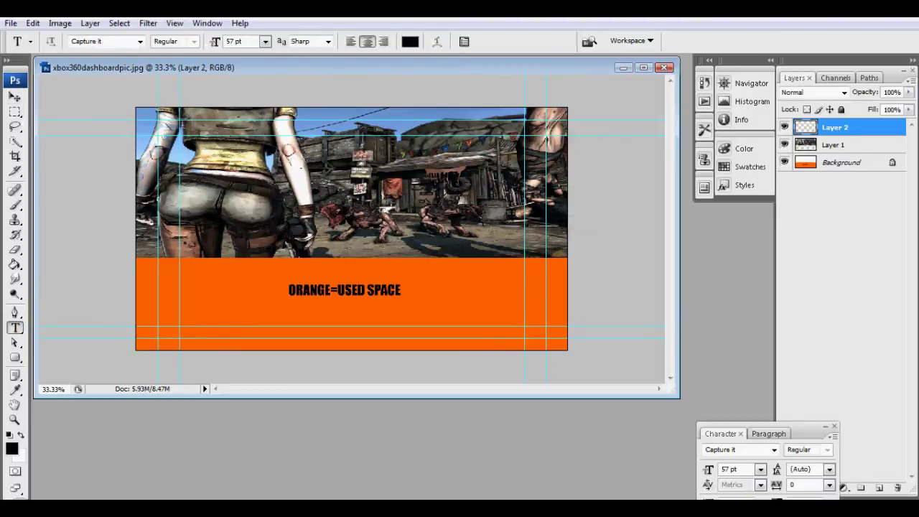
{"action": "left_click_drag", "start_coordinate": [179, 121], "coordinate": [405, 132]}
{"action": "left_click_drag", "start_coordinate": [348, 133], "coordinate": [404, 134]}
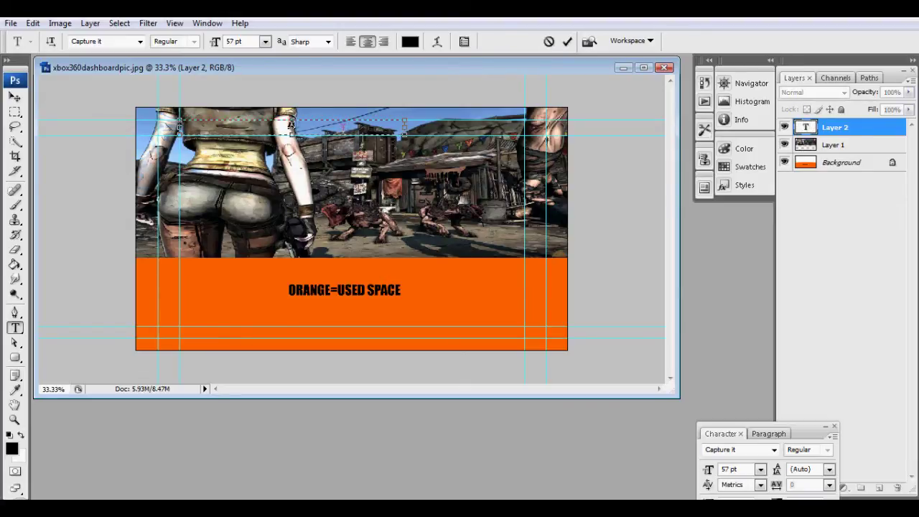
{"action": "type", "text": "ACHIEVEMENTS4G"}
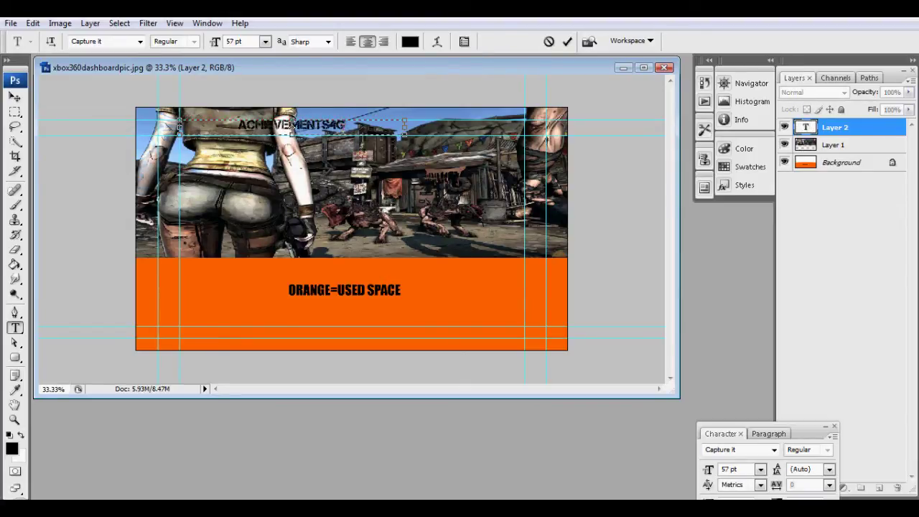
{"action": "type", "text": "AMERS.COM"}
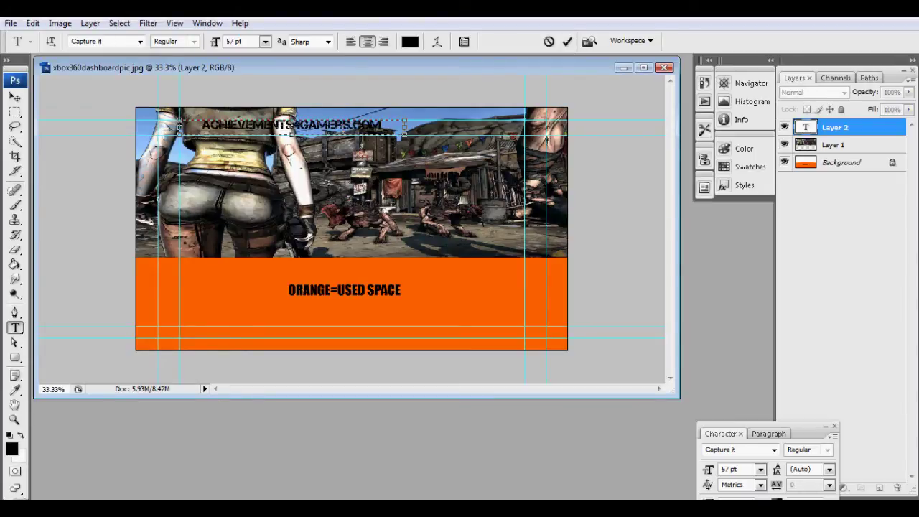
{"action": "left_click", "coordinate": [16, 98]}
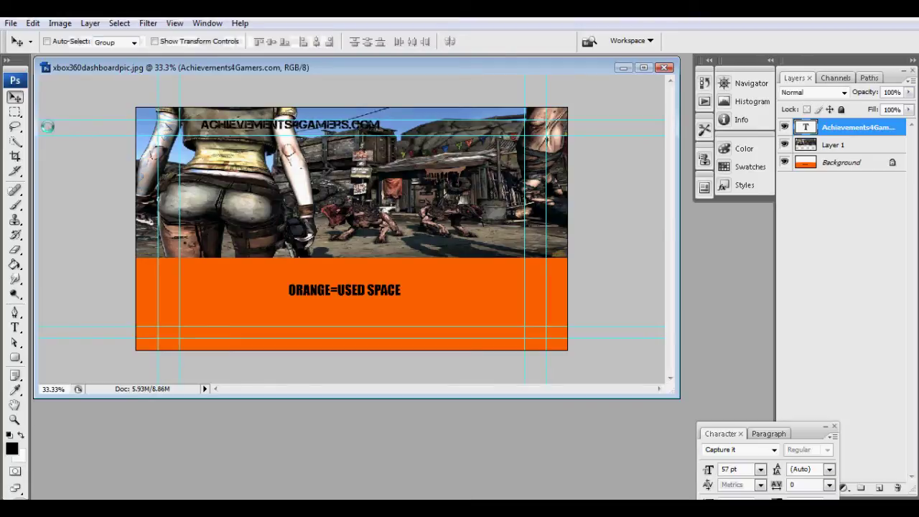
{"action": "key", "text": "shift+Left"}
{"action": "key", "text": "shift+Left"}
{"action": "key", "text": "shift+Left"}
{"action": "key", "text": "shift+Left"}
{"action": "key", "text": "shift+Left"}
{"action": "key", "text": "shift+Left"}
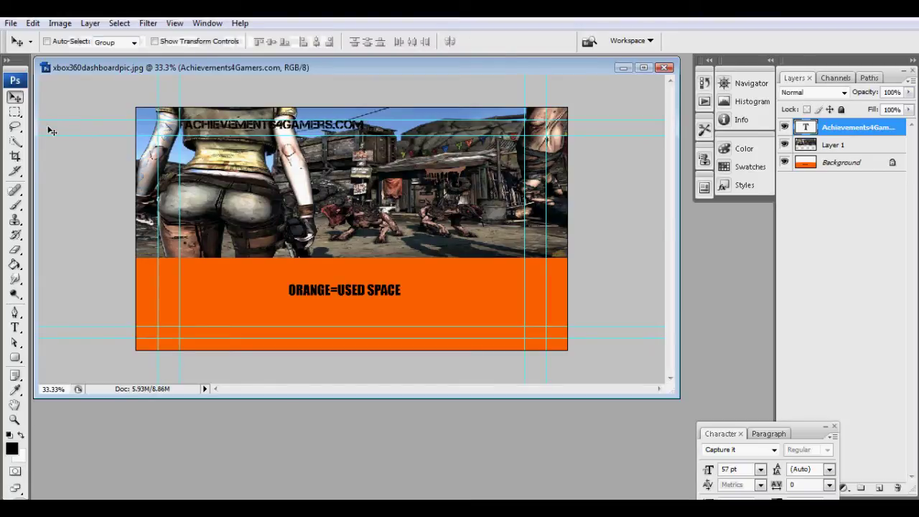
{"action": "key", "text": "Left"}
{"action": "key", "text": "Left"}
{"action": "key", "text": "Left"}
{"action": "key", "text": "Left"}
{"action": "key", "text": "Left"}
{"action": "key", "text": "Left"}
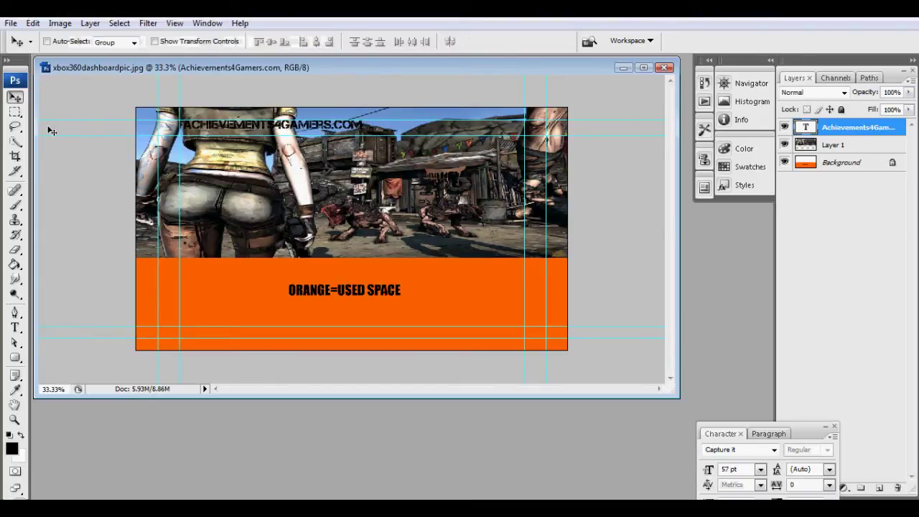
Save a JPEG copy of the wallpaper to the Desktop as myxbox360background.
{"action": "left_click", "coordinate": [11, 23]}
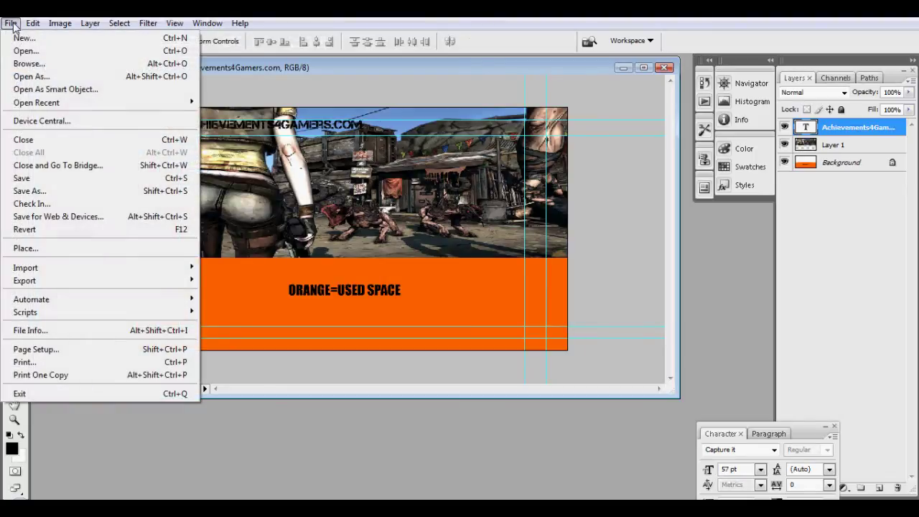
{"action": "left_click", "coordinate": [66, 190]}
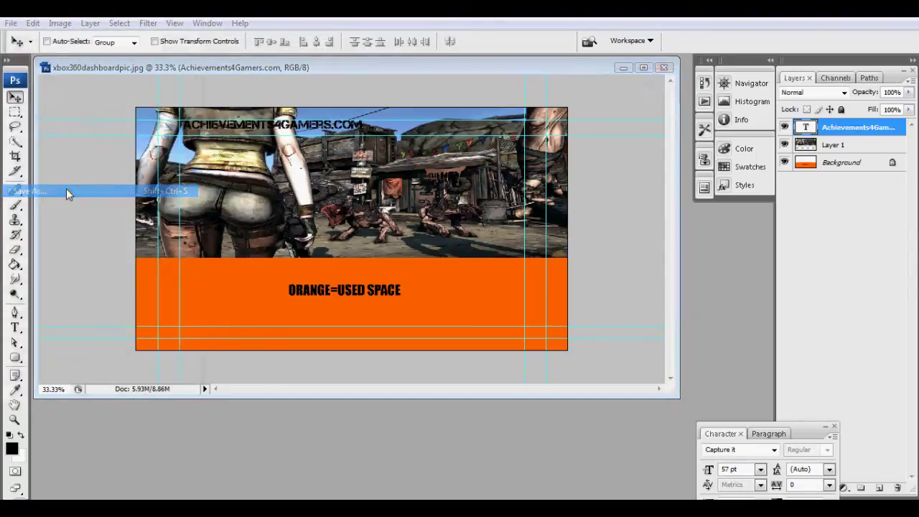
{"action": "left_click", "coordinate": [529, 334]}
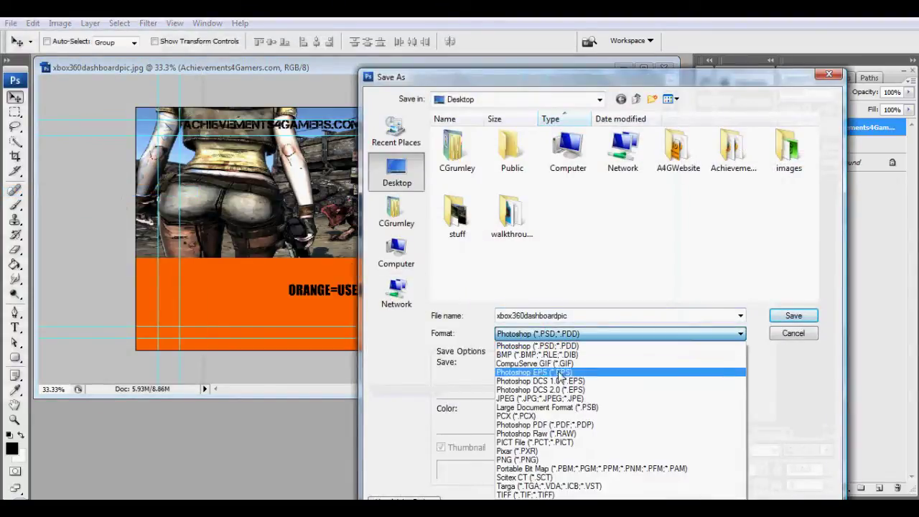
{"action": "left_click", "coordinate": [549, 398]}
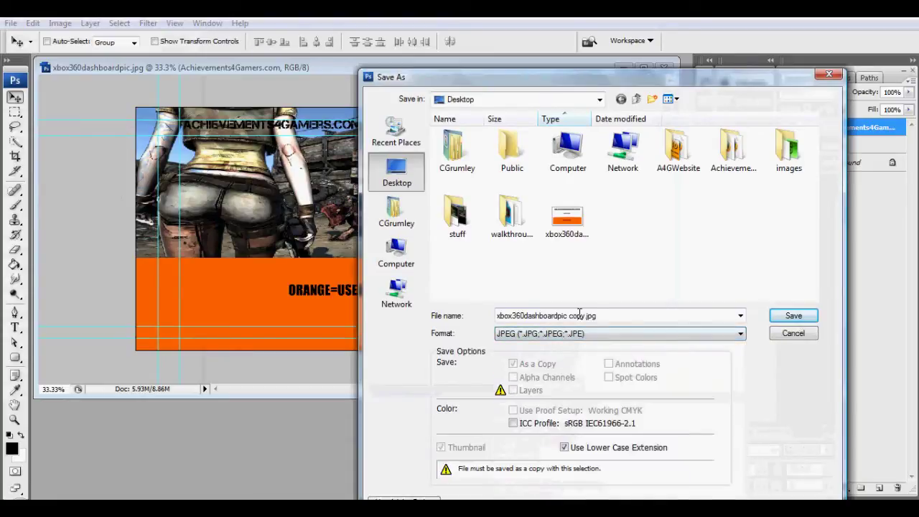
{"action": "type", "text": "myy"}
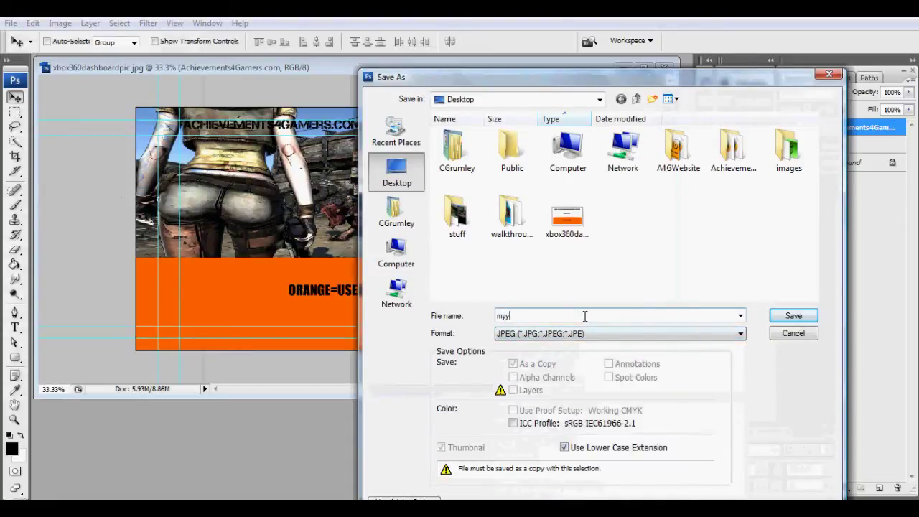
{"action": "key", "text": "BackSpace"}
{"action": "type", "text": "xbox360ba"}
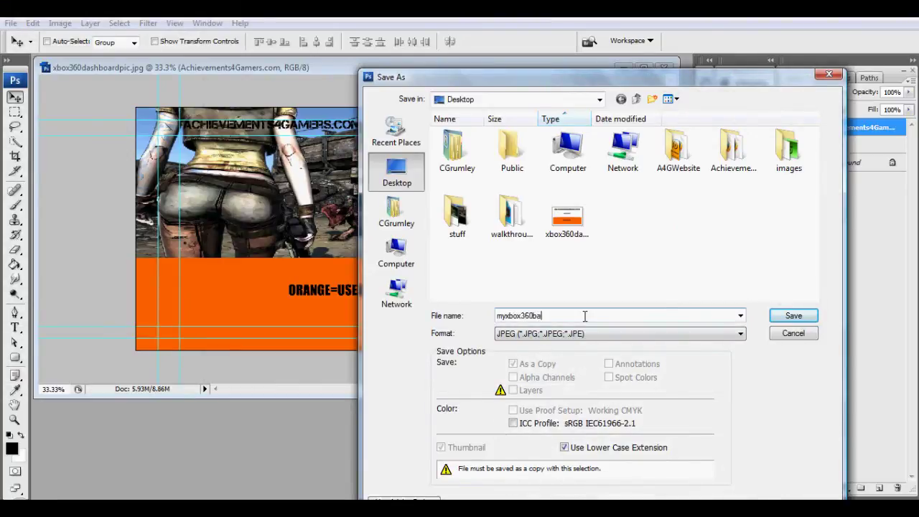
{"action": "type", "text": "d"}
{"action": "key", "text": "Return"}
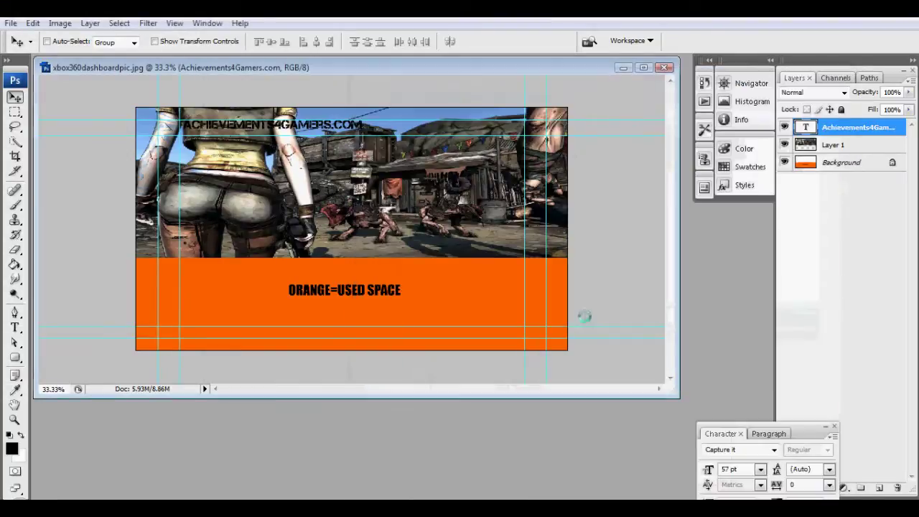
Accept the JPEG options and copy myxbox360background onto the COREYSDRIVE (D:) USB drive.
{"action": "left_click", "coordinate": [363, 147]}
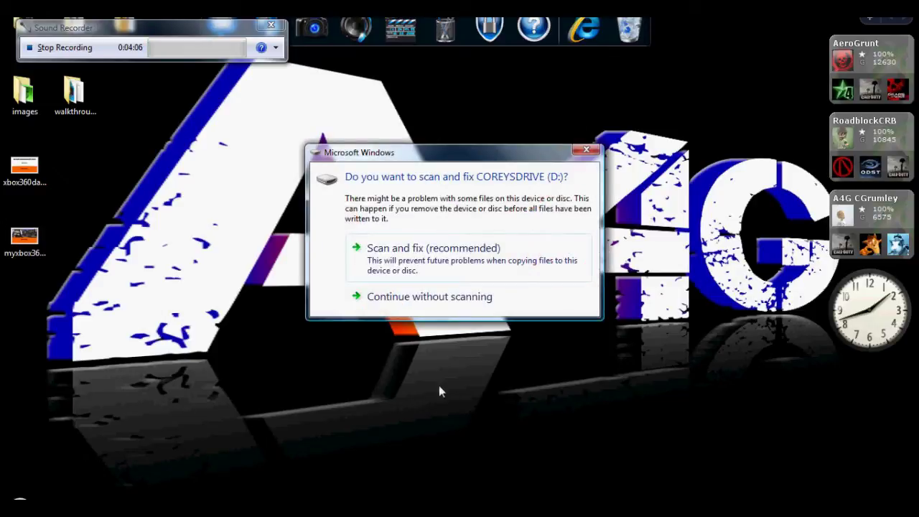
{"action": "left_click", "coordinate": [469, 300]}
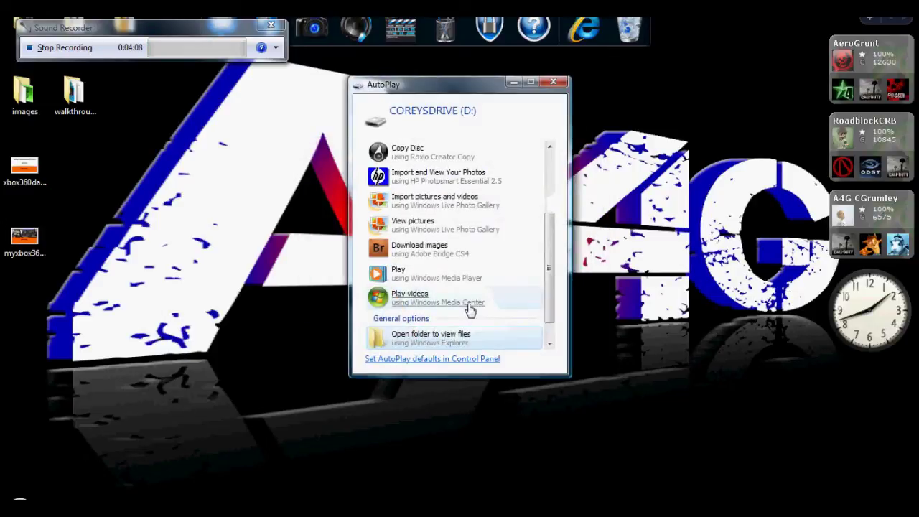
{"action": "left_click", "coordinate": [453, 338]}
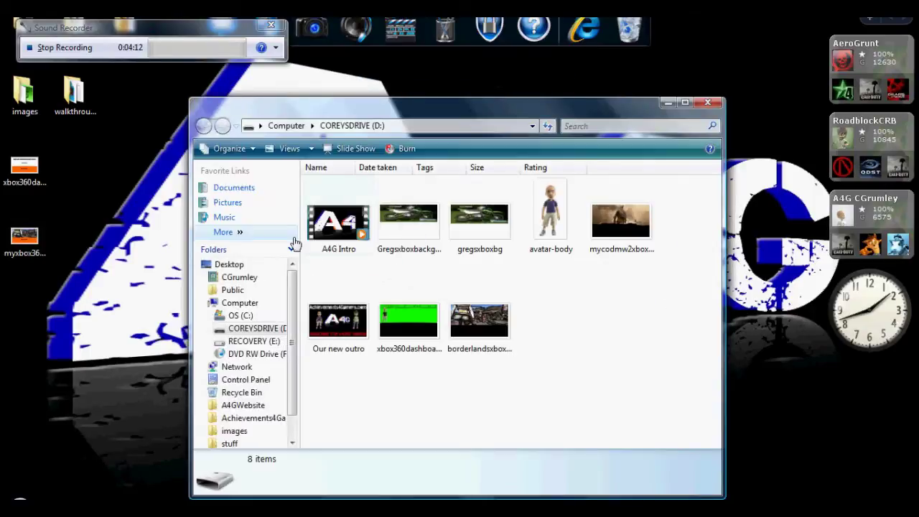
{"action": "left_click_drag", "start_coordinate": [29, 237], "coordinate": [628, 328]}
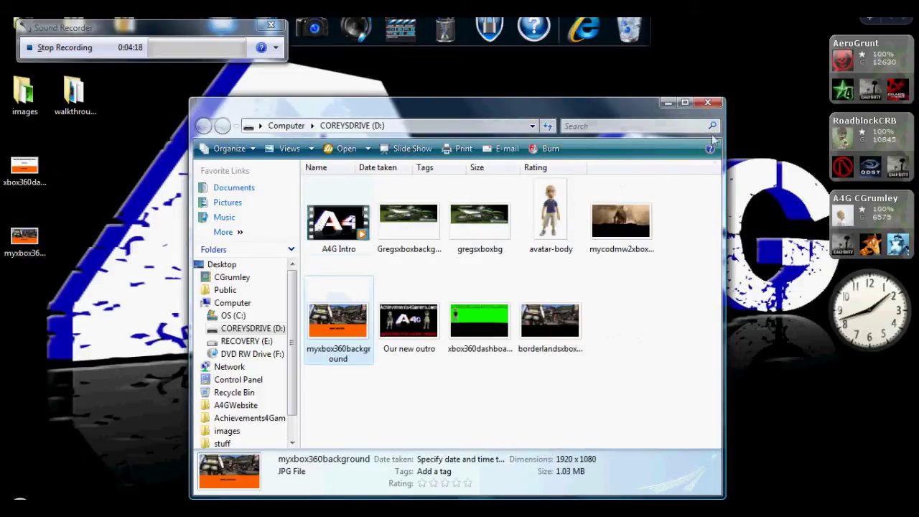
{"action": "left_click", "coordinate": [710, 104]}
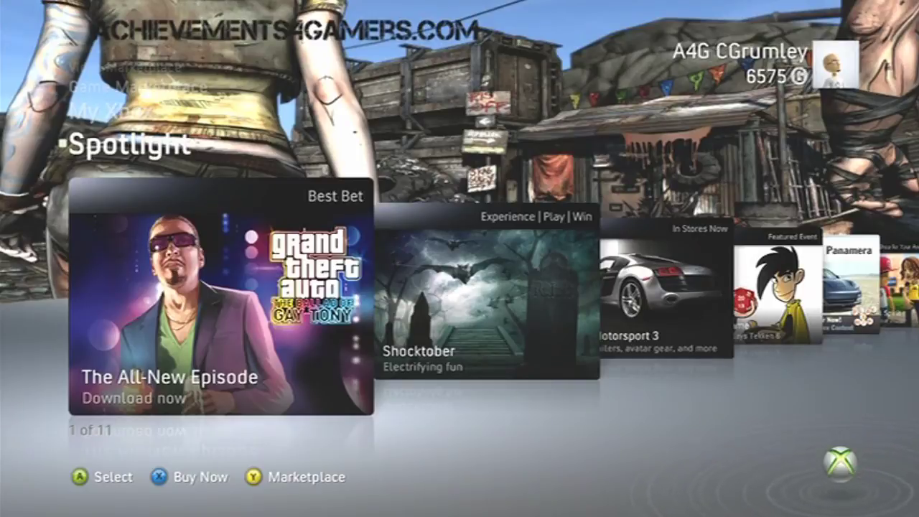
Move from Spotlight through My Xbox to the Picture Library and open its source list.
{"action": "key", "text": "Up"}
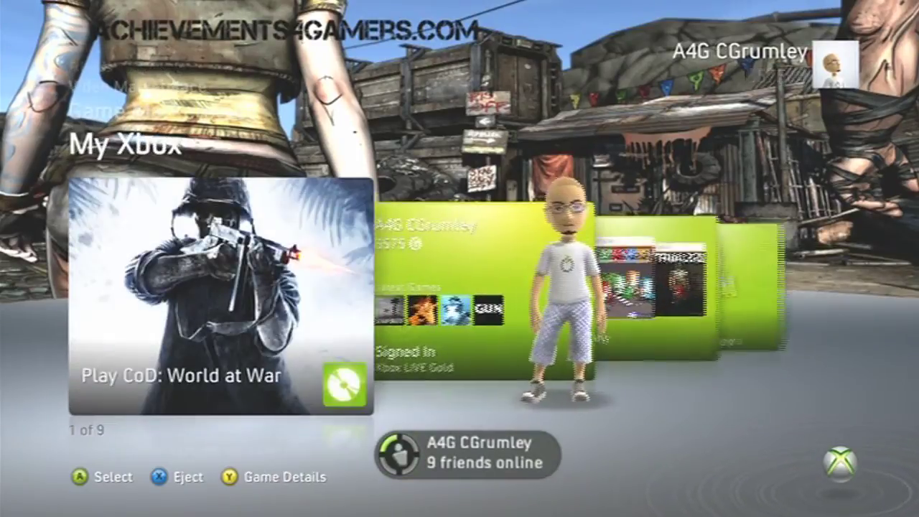
{"action": "key", "text": "Right"}
{"action": "key", "text": "Right"}
{"action": "key", "text": "Right"}
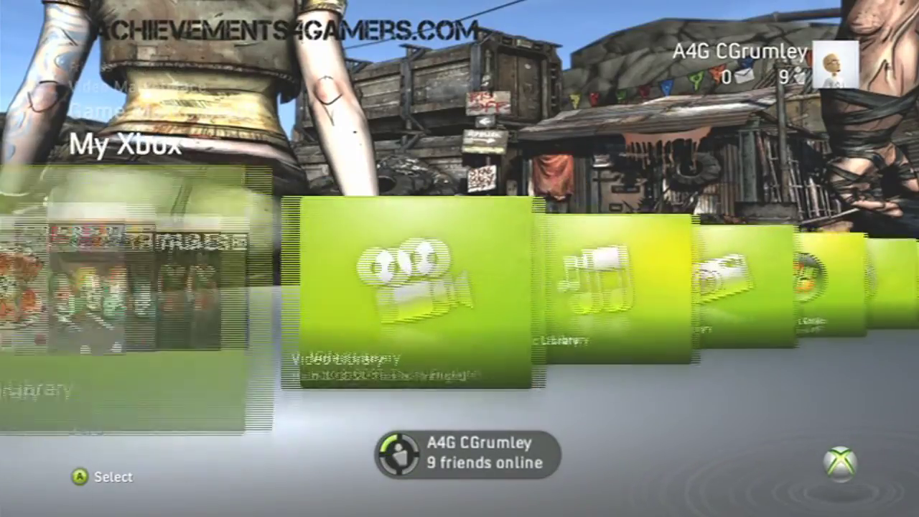
{"action": "key", "text": "Right"}
{"action": "key", "text": "Right"}
{"action": "key", "text": "Return"}
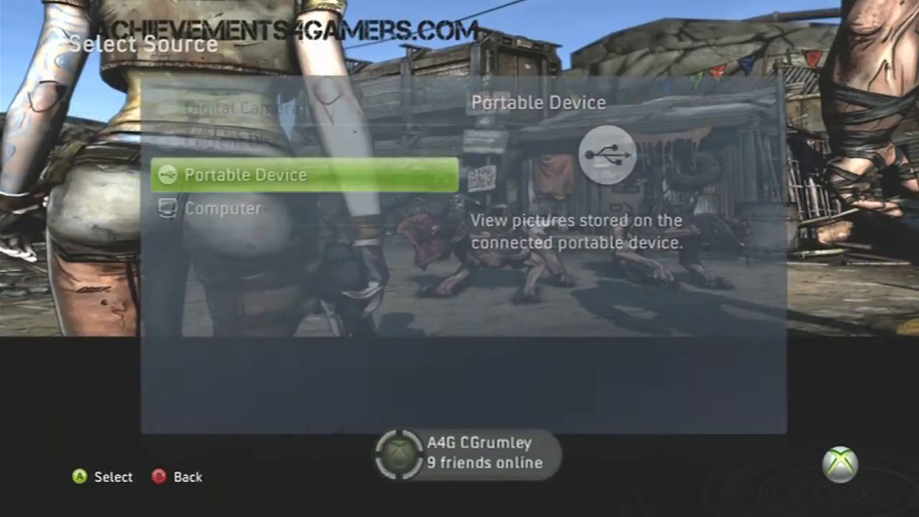
Open the orange-banded myxbox360background picture full screen from the Portable Device.
{"action": "key", "text": "Down"}
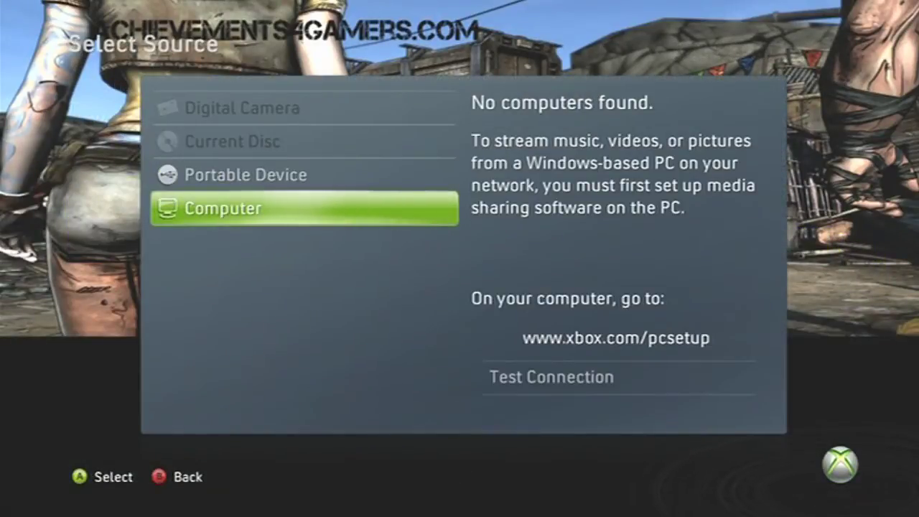
{"action": "key", "text": "Up"}
{"action": "key", "text": "Return"}
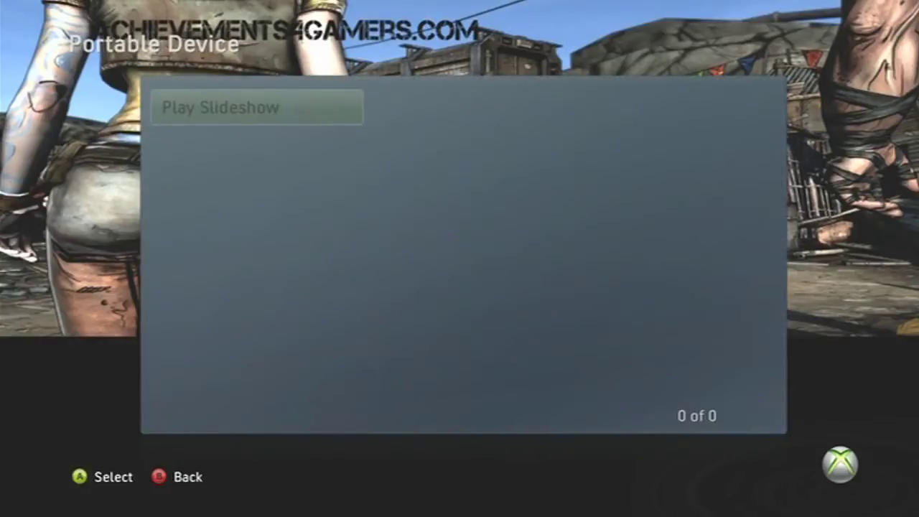
{"action": "key", "text": "Right"}
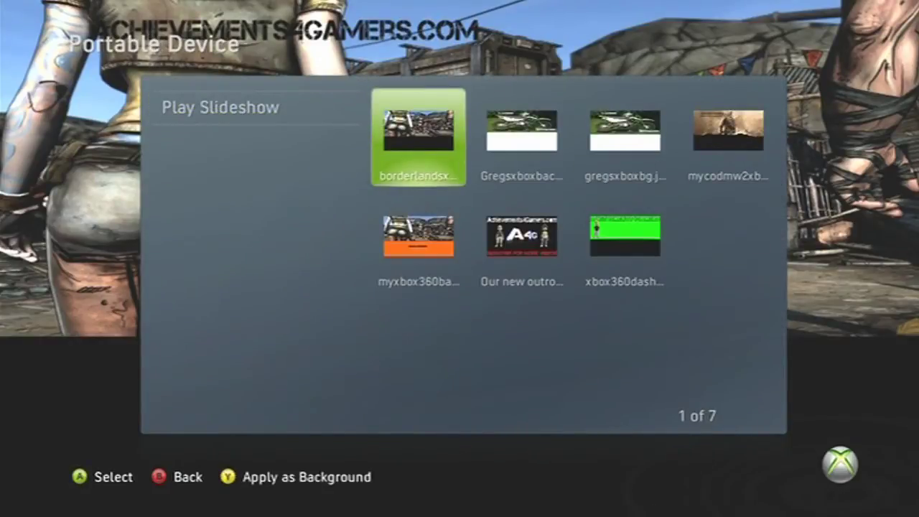
{"action": "key", "text": "Down"}
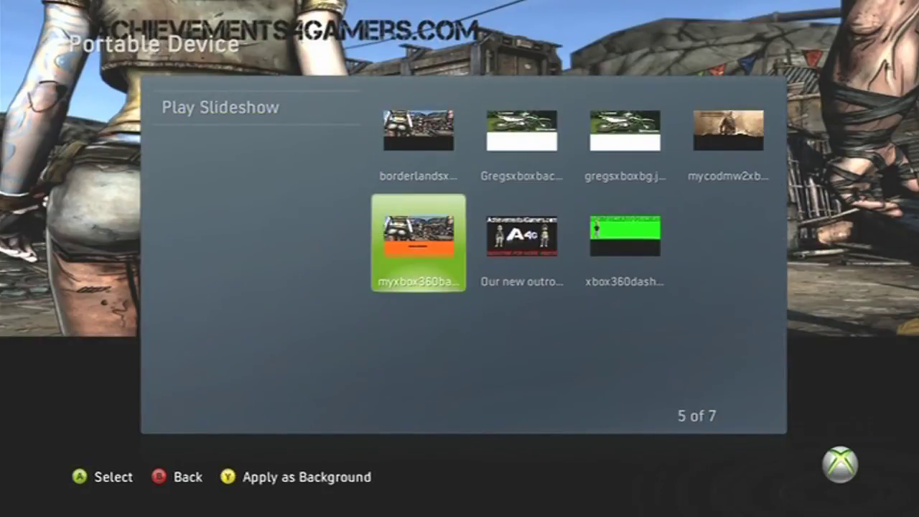
{"action": "key", "text": "Return"}
Apply the picture as the dashboard background and return to My Xbox.
{"action": "key", "text": "y"}
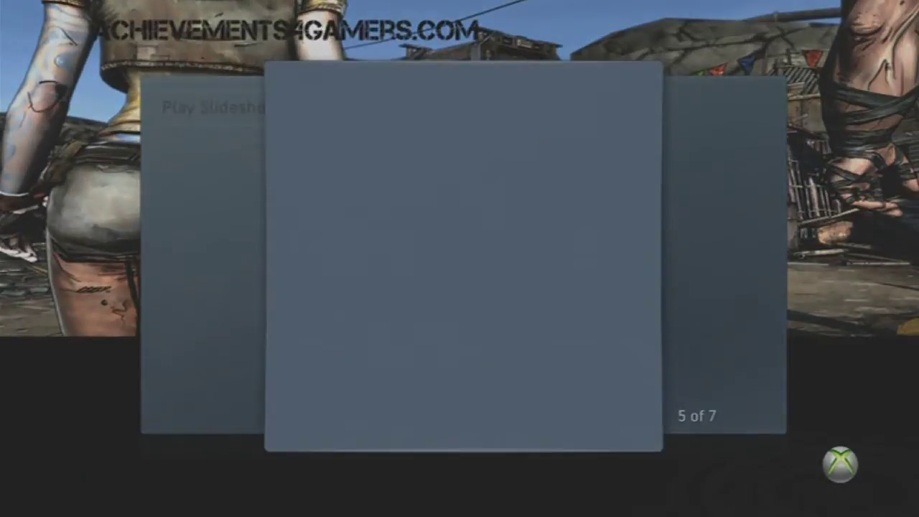
{"action": "key", "text": "Return"}
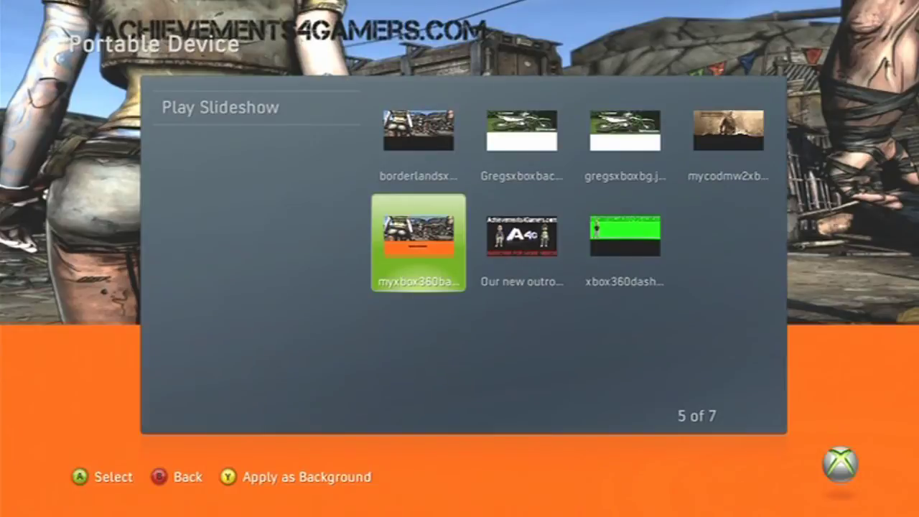
{"action": "key", "text": "Escape"}
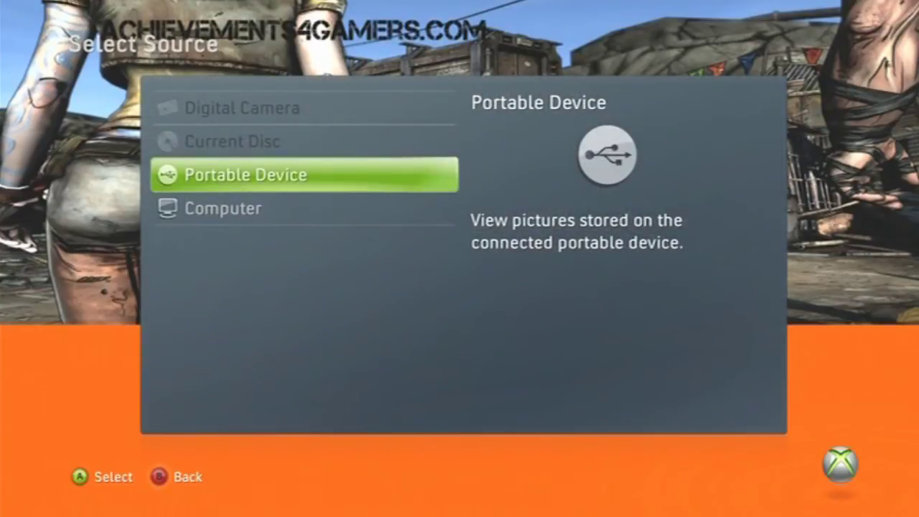
{"action": "key", "text": "Escape"}
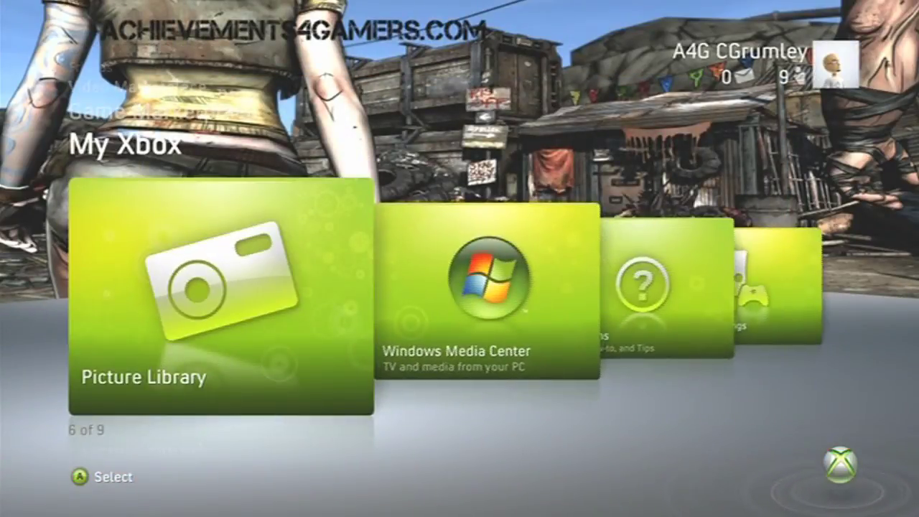
{"action": "key", "text": "Up"}
{"action": "key", "text": "Up"}
{"action": "key", "text": "Up"}
{"action": "key", "text": "Up"}
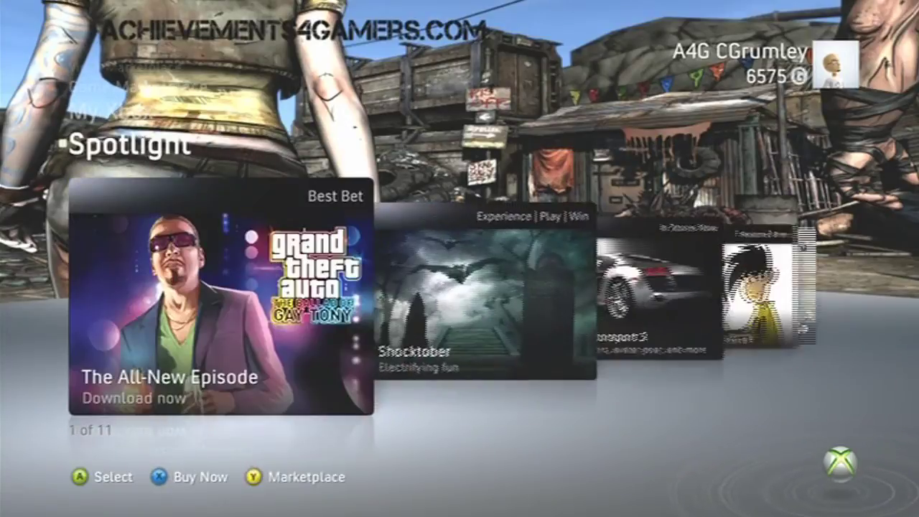
{"action": "key", "text": "Up"}
{"action": "key", "text": "Up"}
{"action": "key", "text": "Up"}
{"action": "key", "text": "Up"}
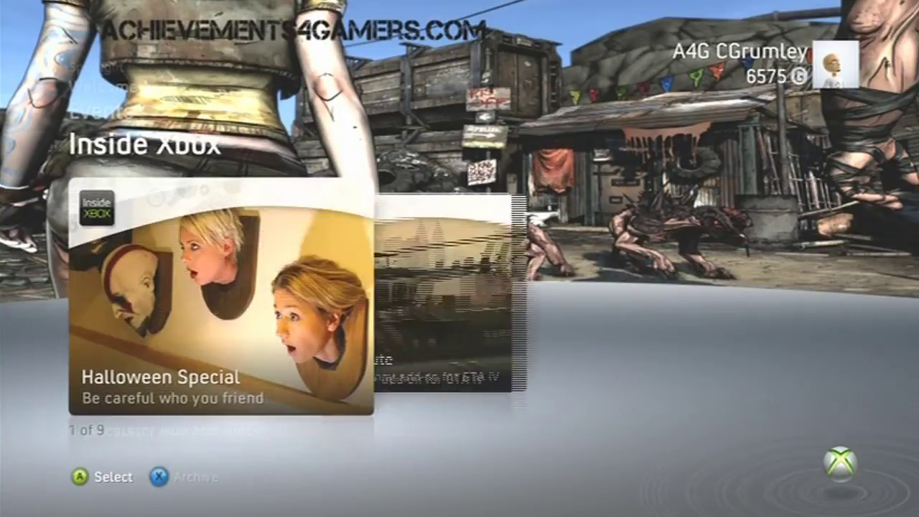
{"action": "key", "text": "Up"}
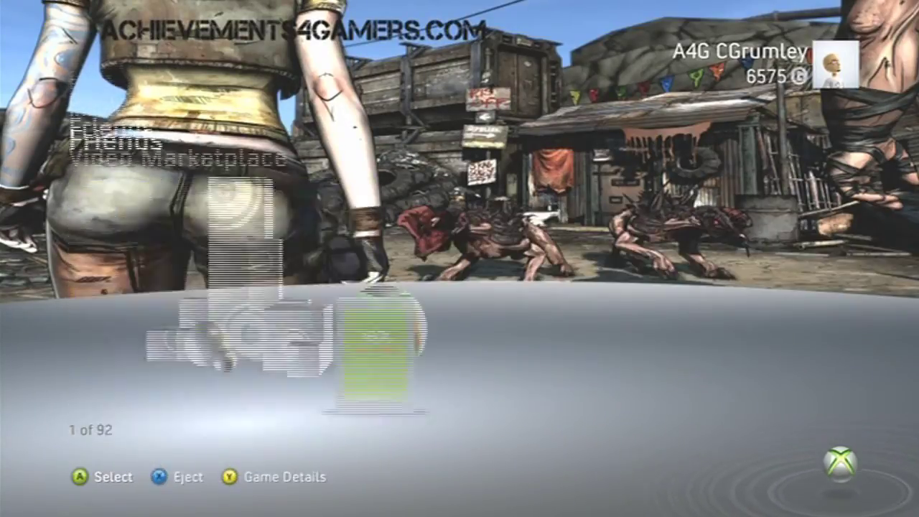
{"action": "key", "text": "Up"}
{"action": "key", "text": "Up"}
{"action": "key", "text": "Down"}
{"action": "key", "text": "Down"}
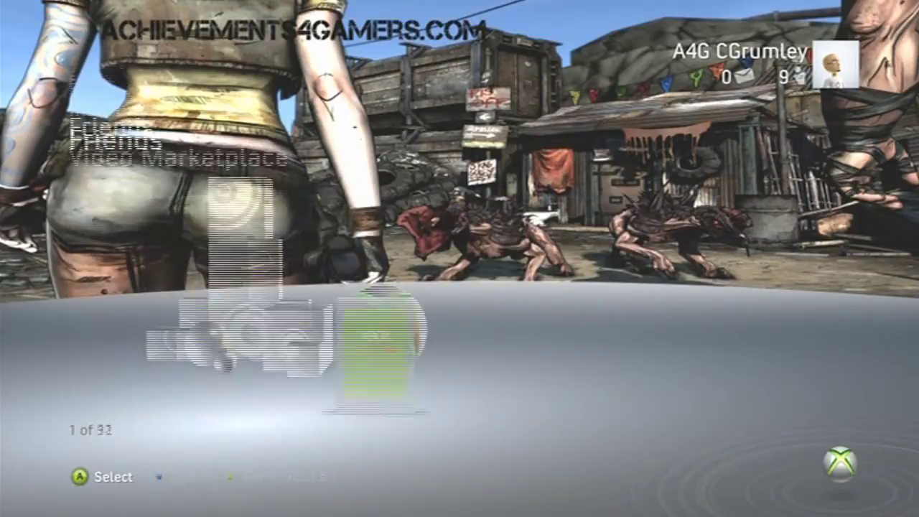
{"action": "key", "text": "Up"}
{"action": "key", "text": "Up"}
{"action": "key", "text": "Down"}
{"action": "key", "text": "Down"}
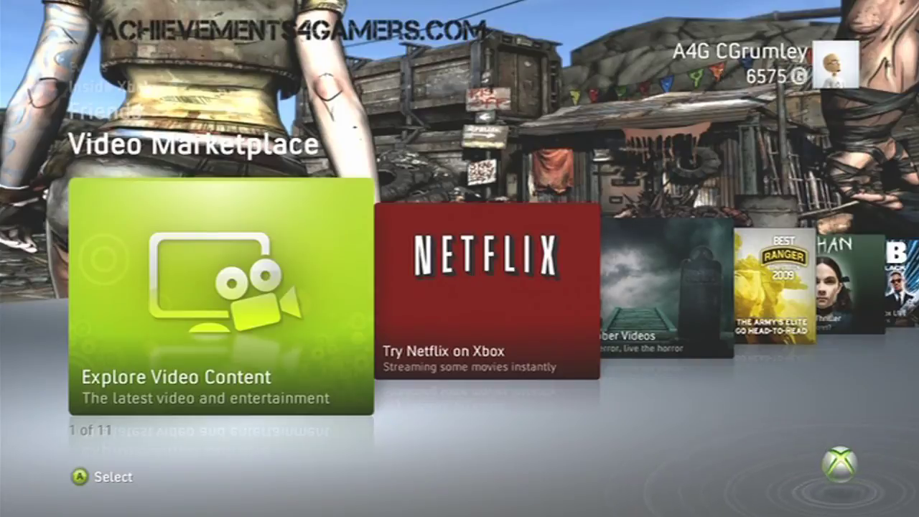
{"action": "key", "text": "Up"}
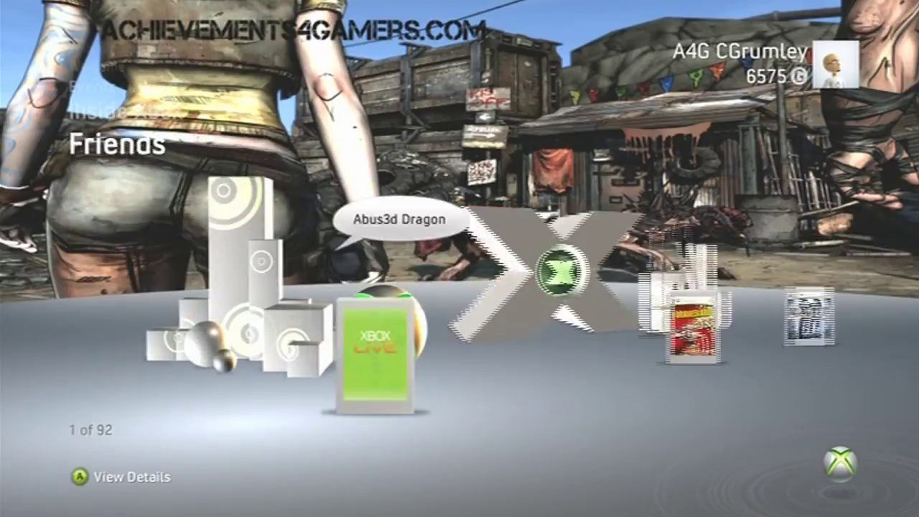
{"action": "key", "text": "Up"}
{"action": "key", "text": "Up"}
{"action": "key", "text": "Up"}
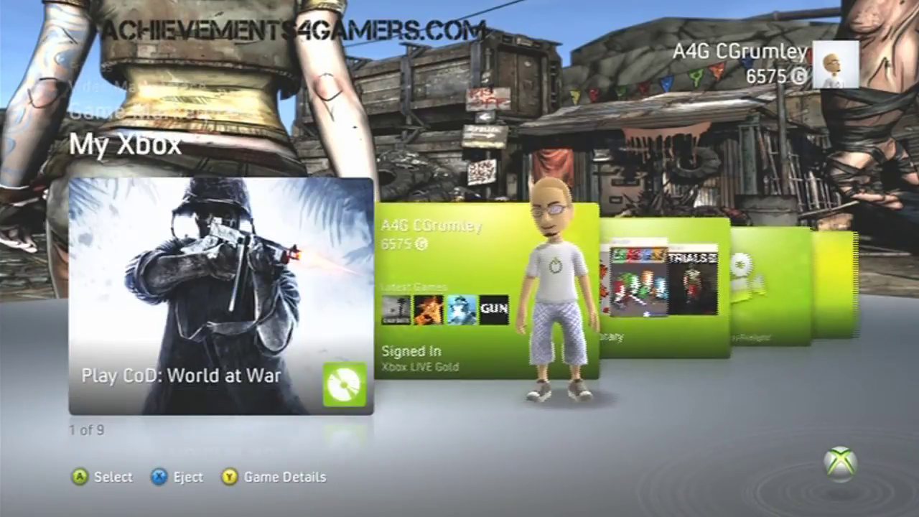
{"action": "key", "text": "Right"}
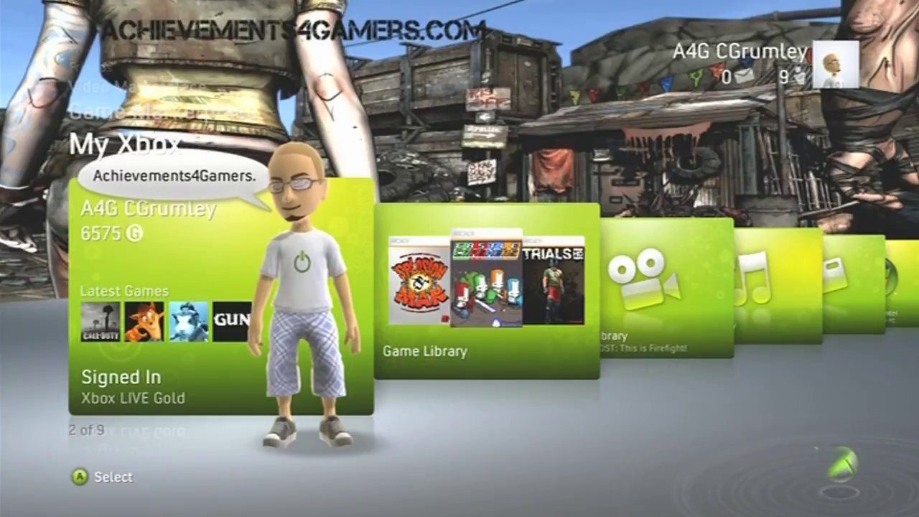